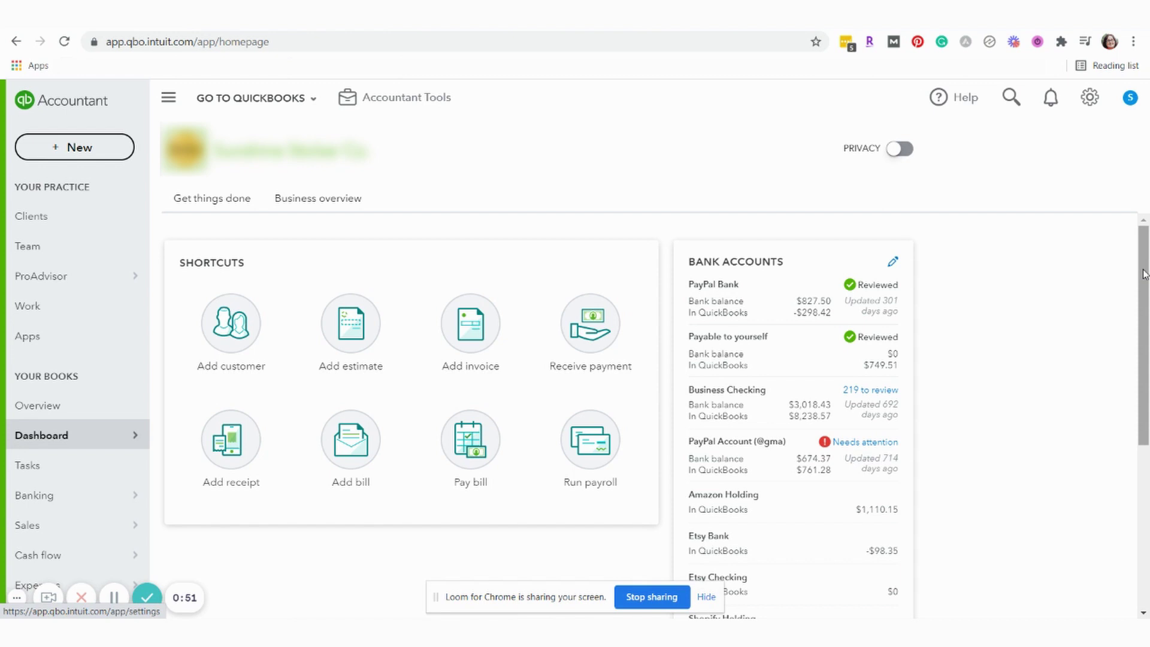
Step: Start connecting a new bank account, try searching for 'pnc', then clear the bank search
drag(1144, 274, 1144, 389)
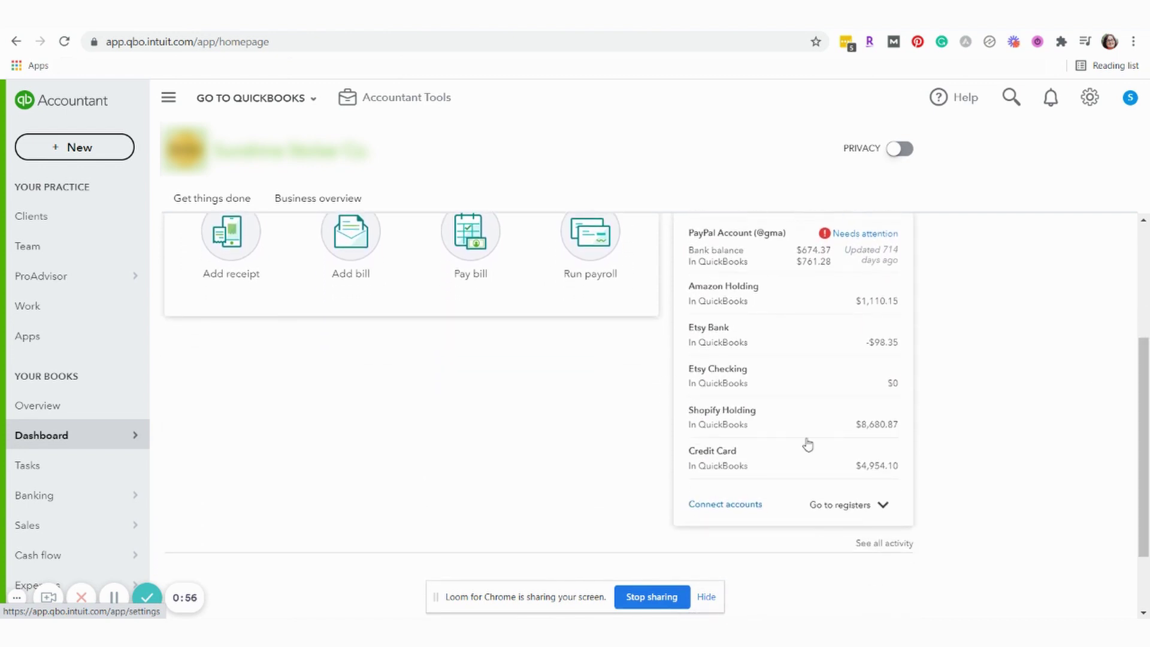
click(726, 507)
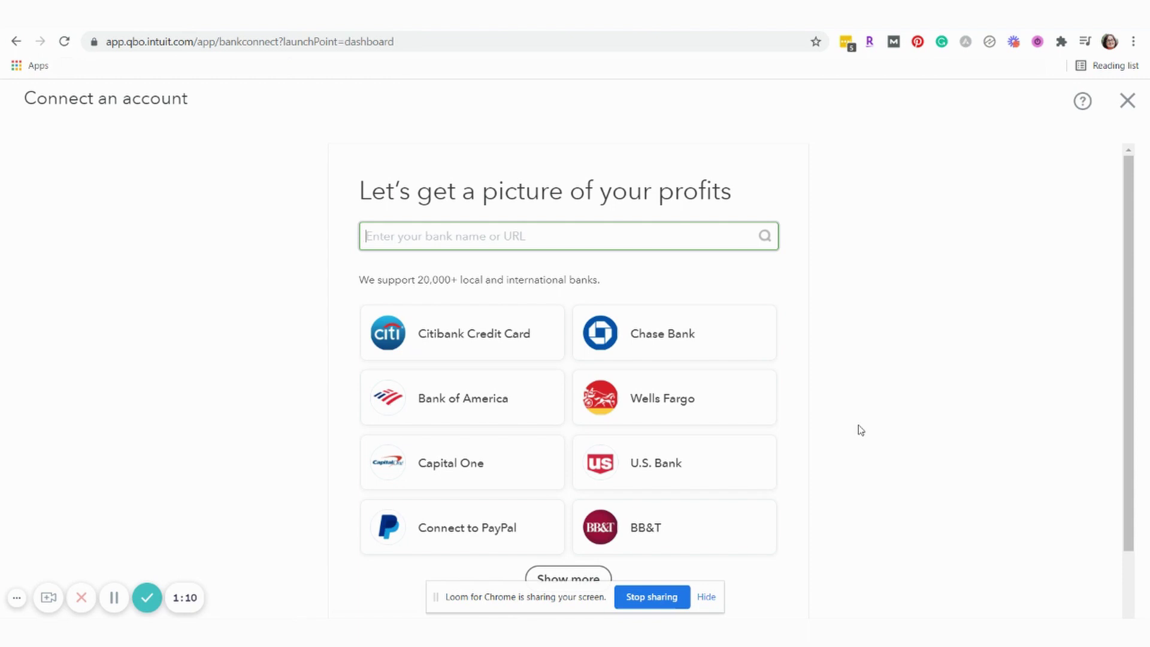
click(611, 234)
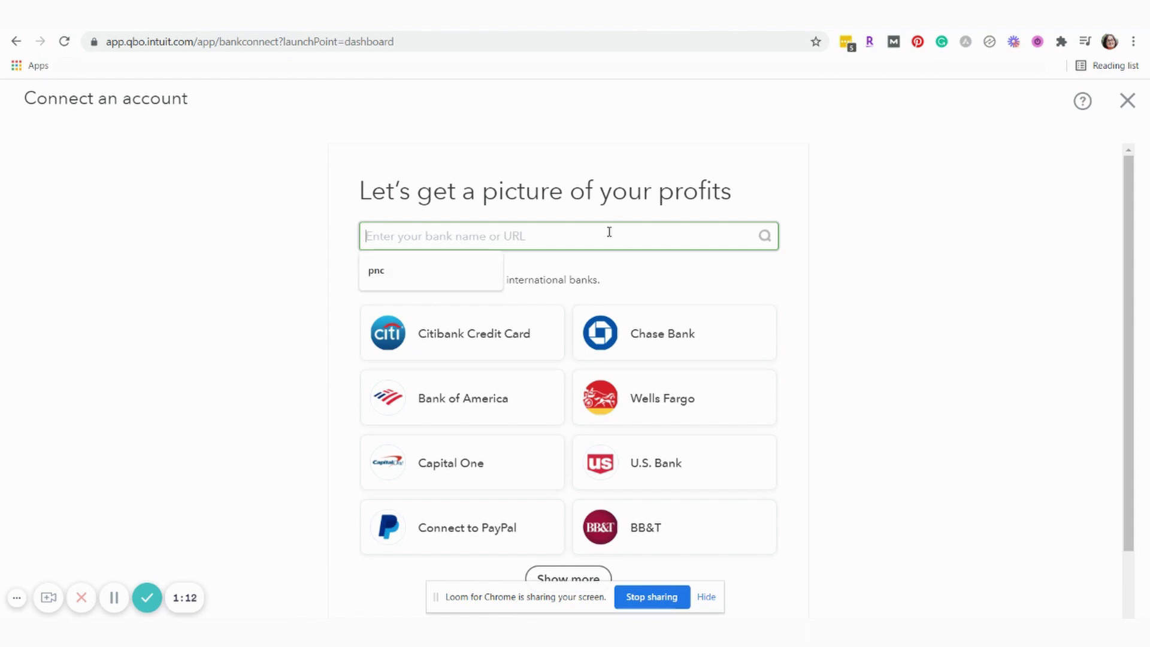
click(376, 277)
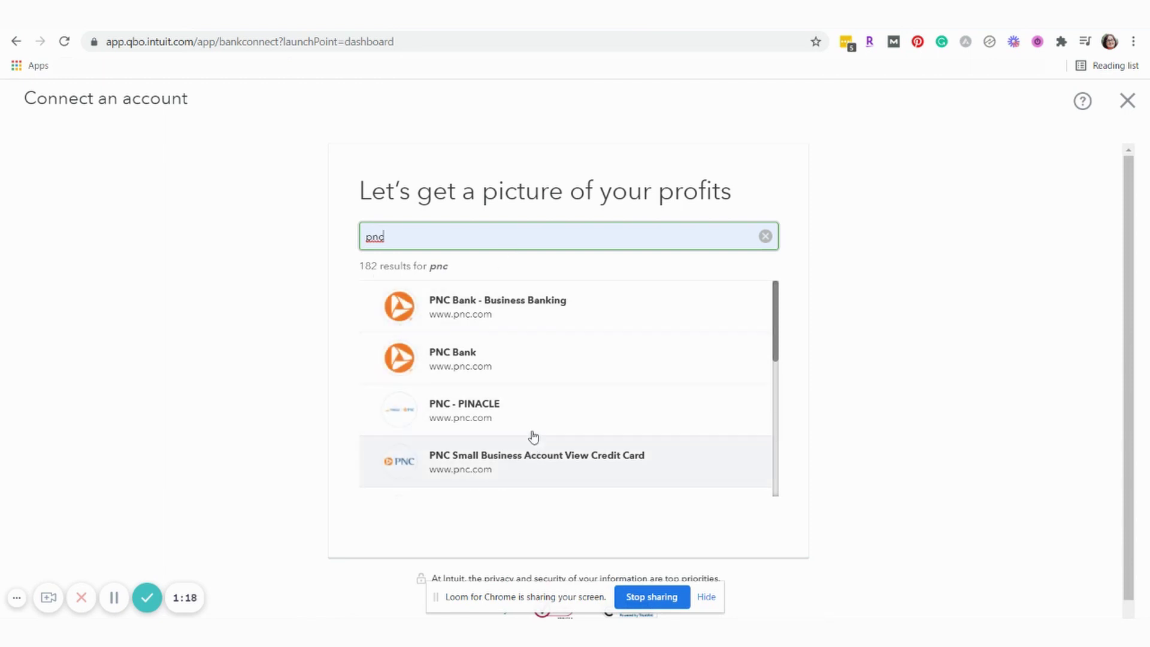
click(765, 236)
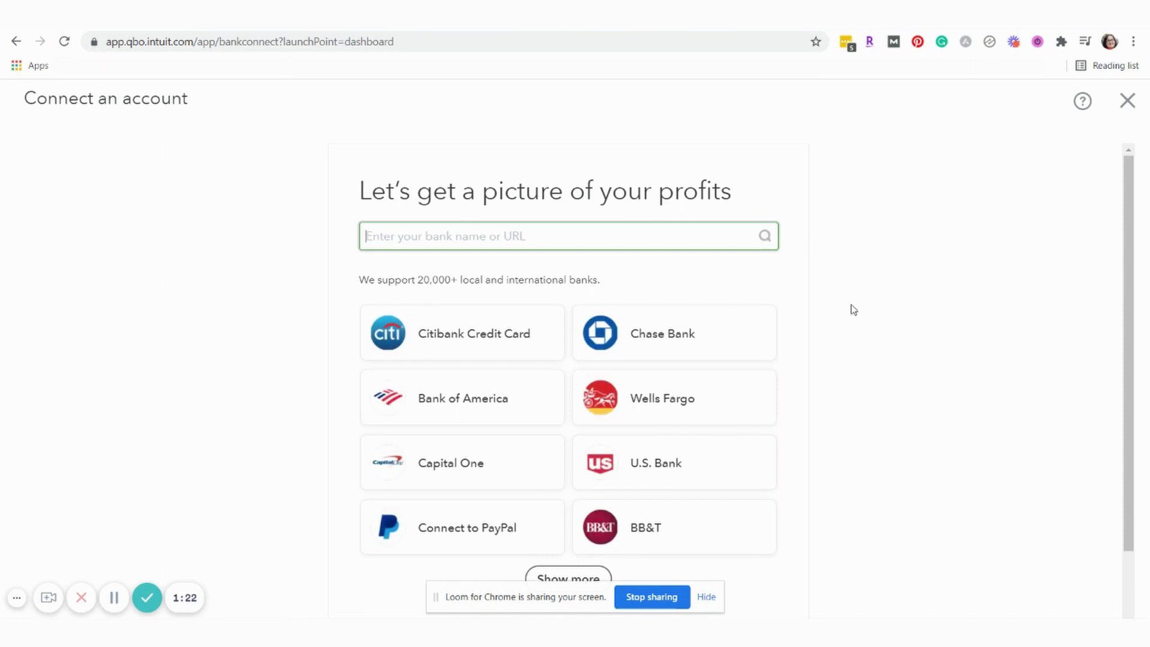
Step: Choose Capital One, sign in, and authorize Intuit to access the credit card account
click(452, 465)
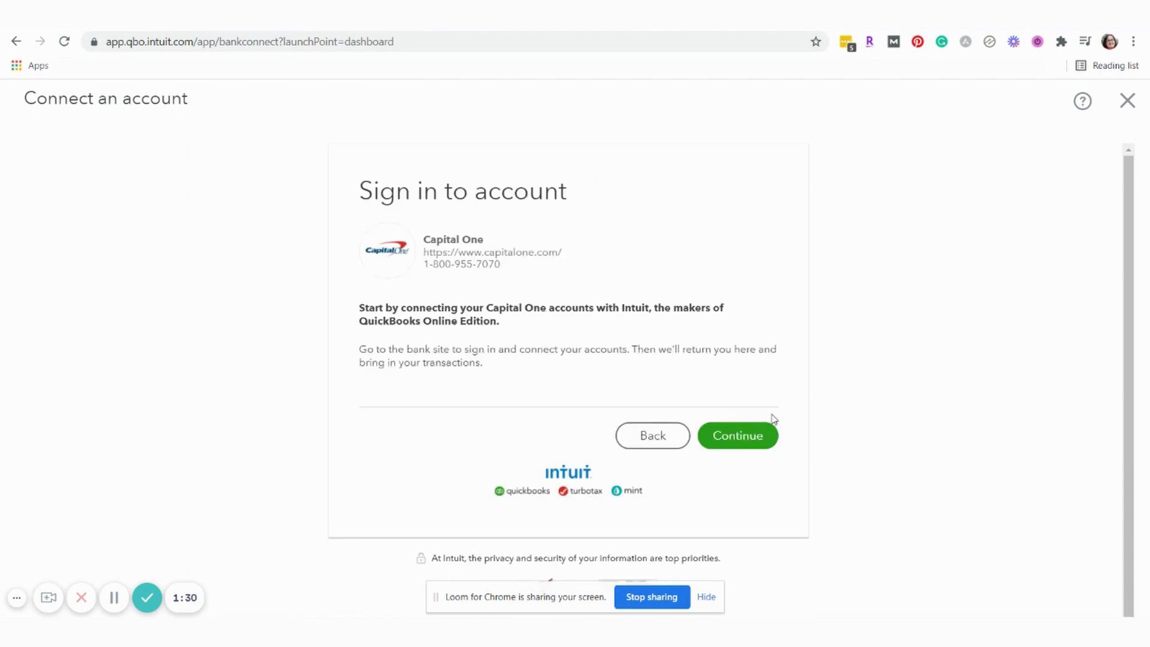
click(737, 439)
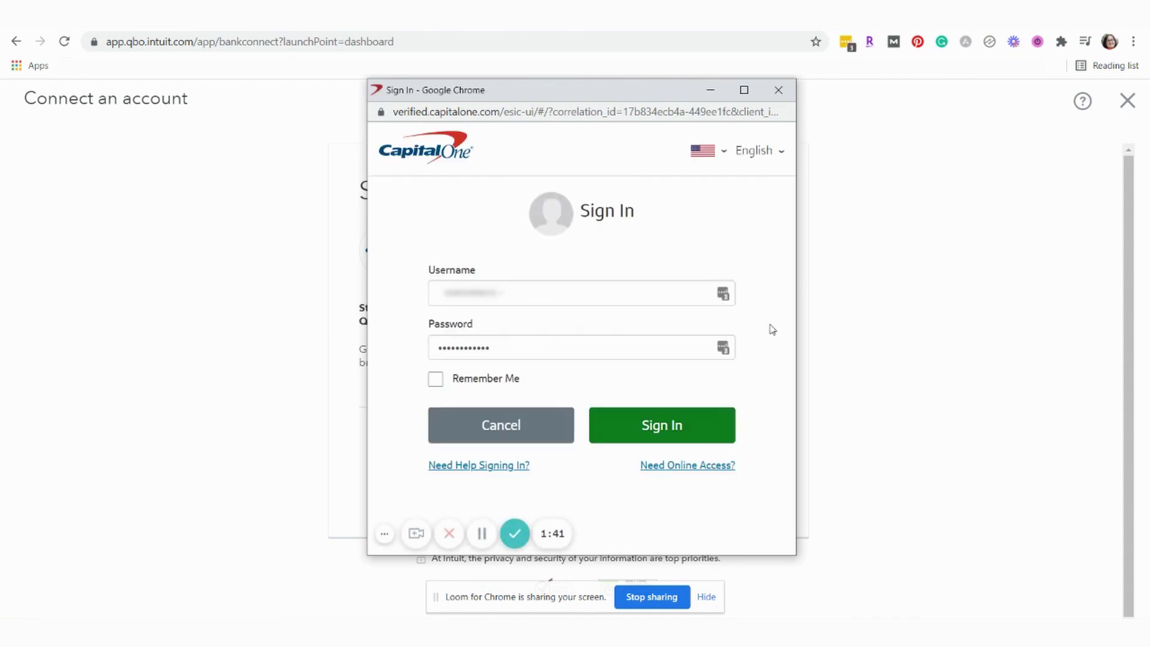
click(652, 430)
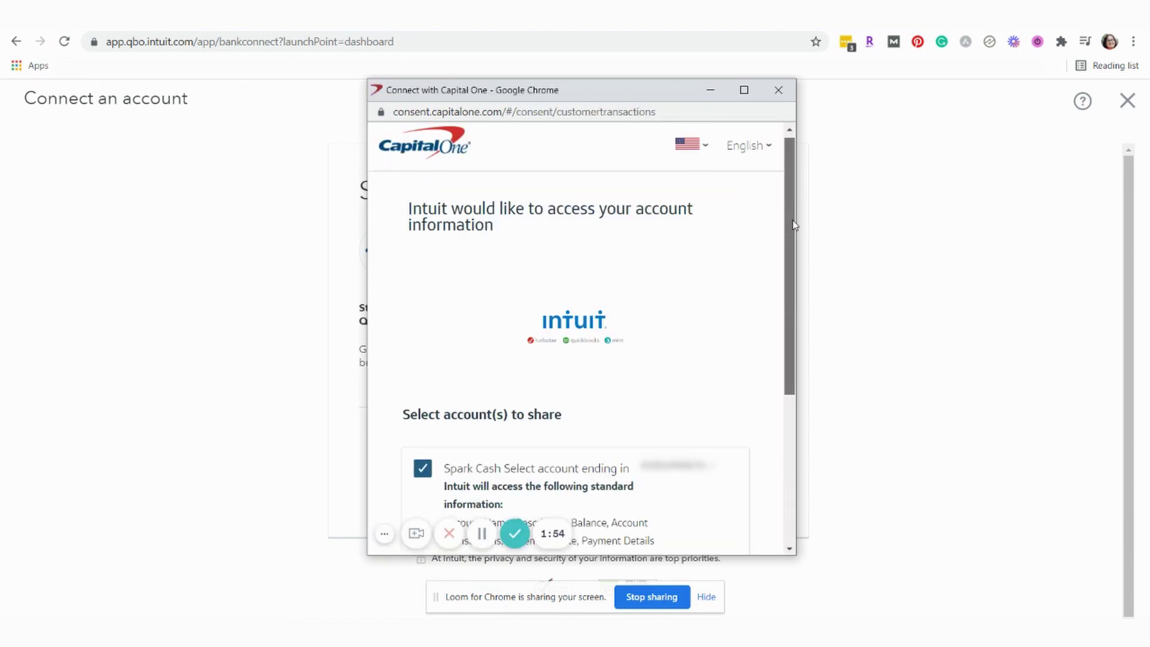
drag(793, 221, 789, 298)
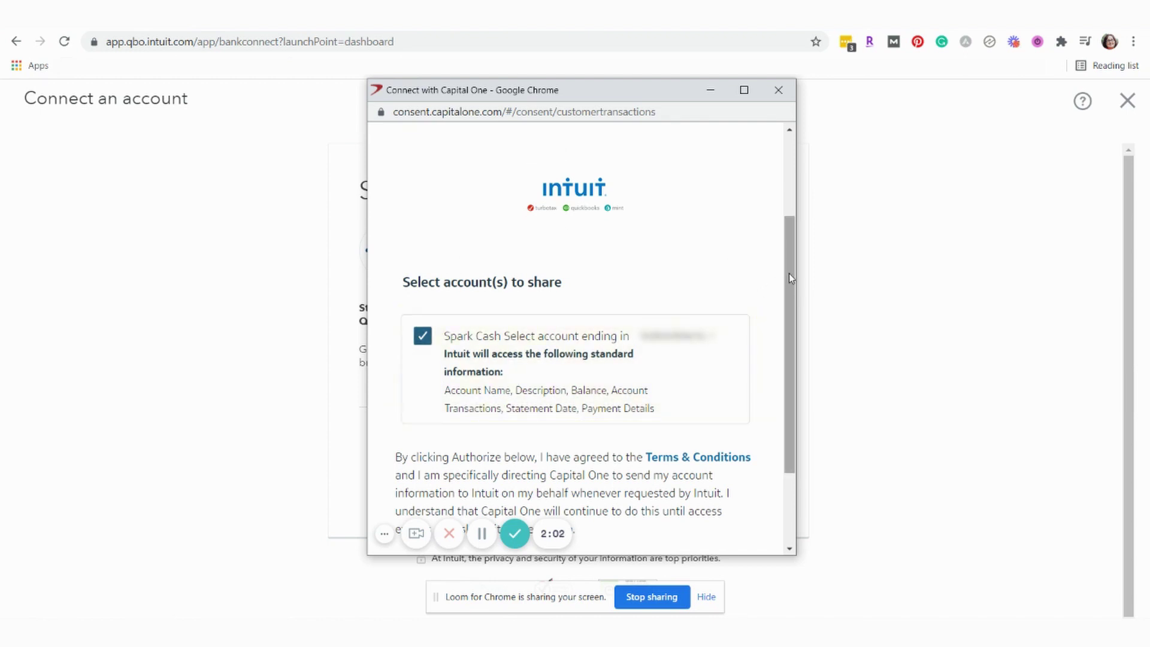
drag(789, 273, 785, 358)
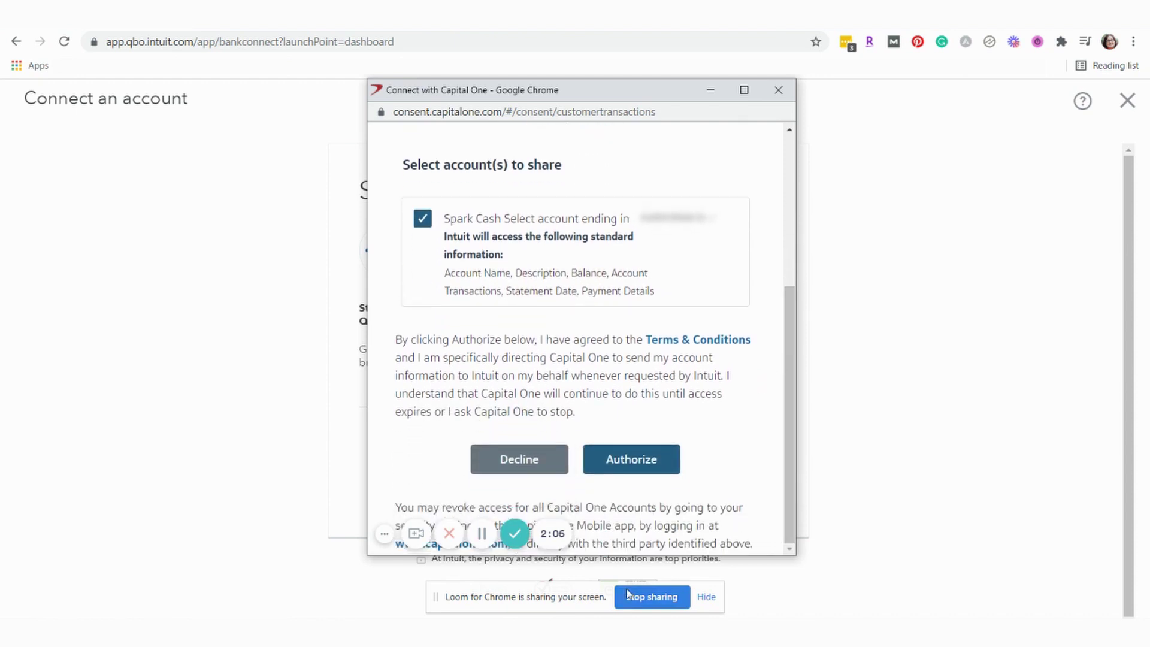
click(631, 459)
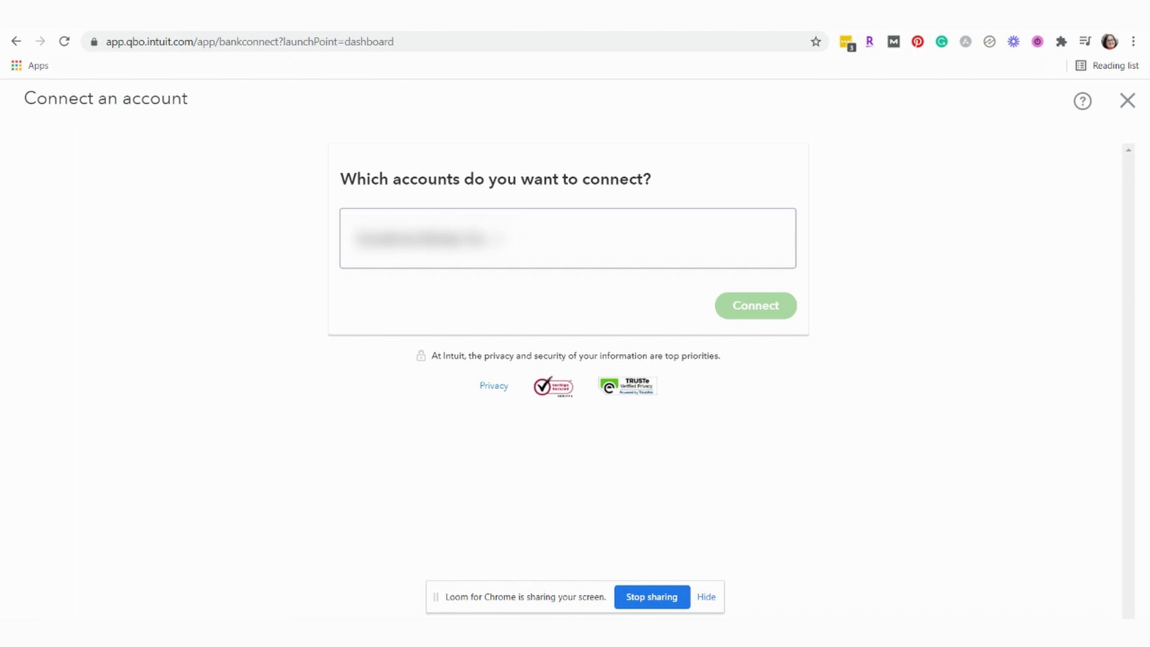
Step: Choose '+ Add new' from the account list beside the Capital One card
click(743, 241)
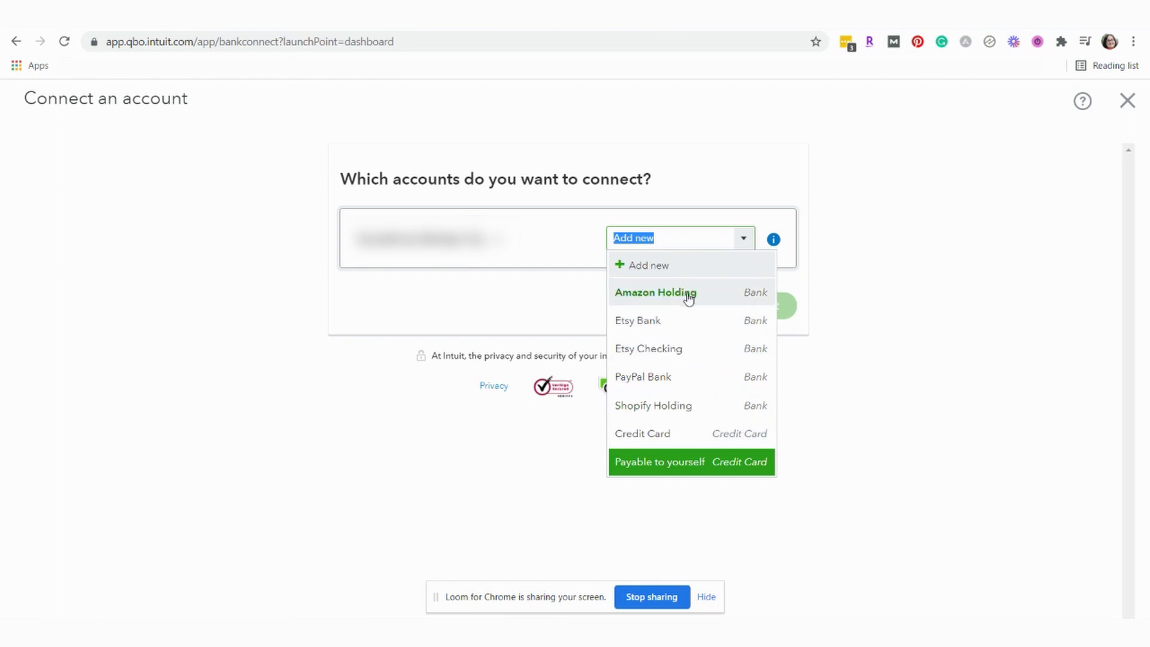
click(641, 269)
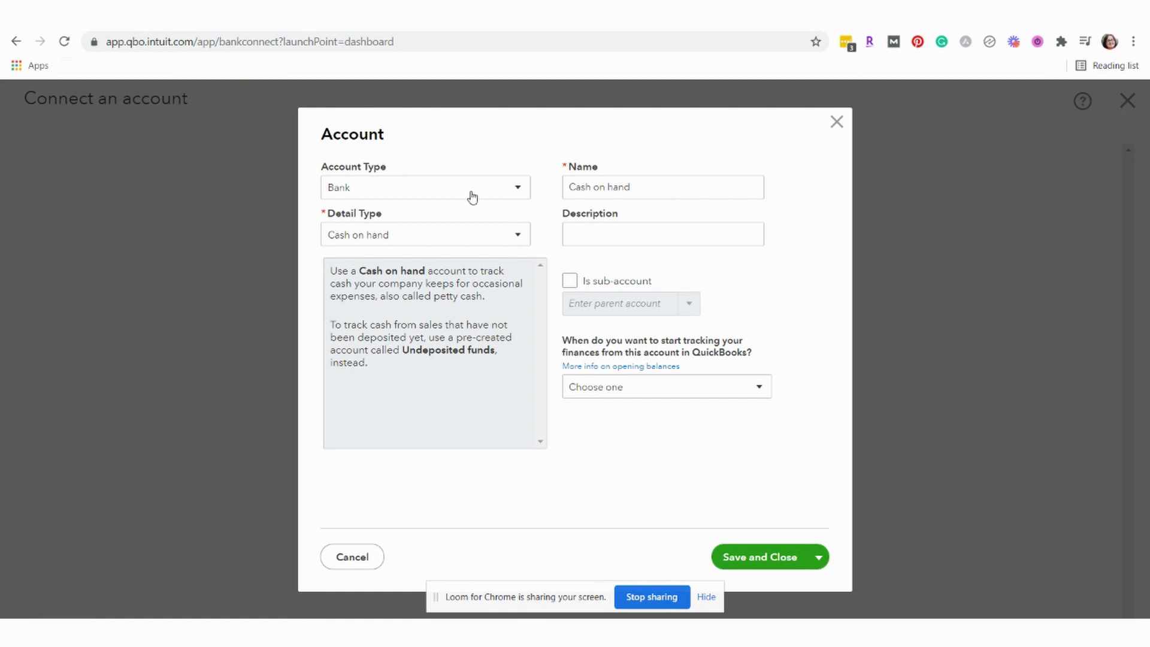
Step: Try Credit Card as the account type, then revert to Bank with Cash on hand detail type
click(518, 190)
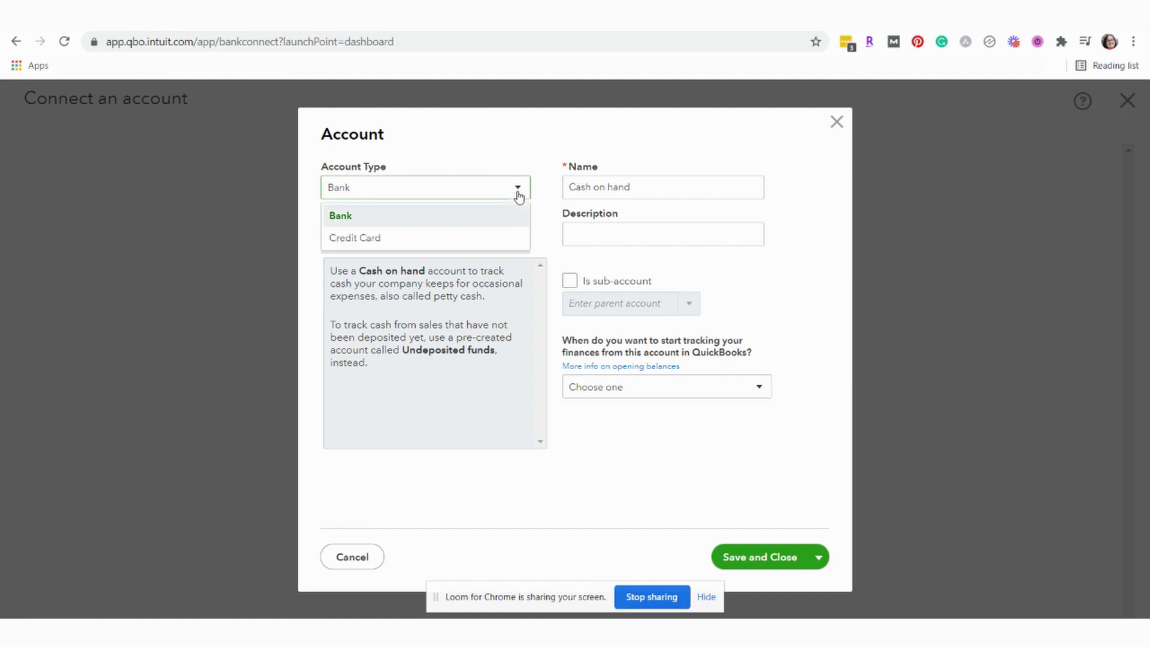
click(427, 239)
click(518, 236)
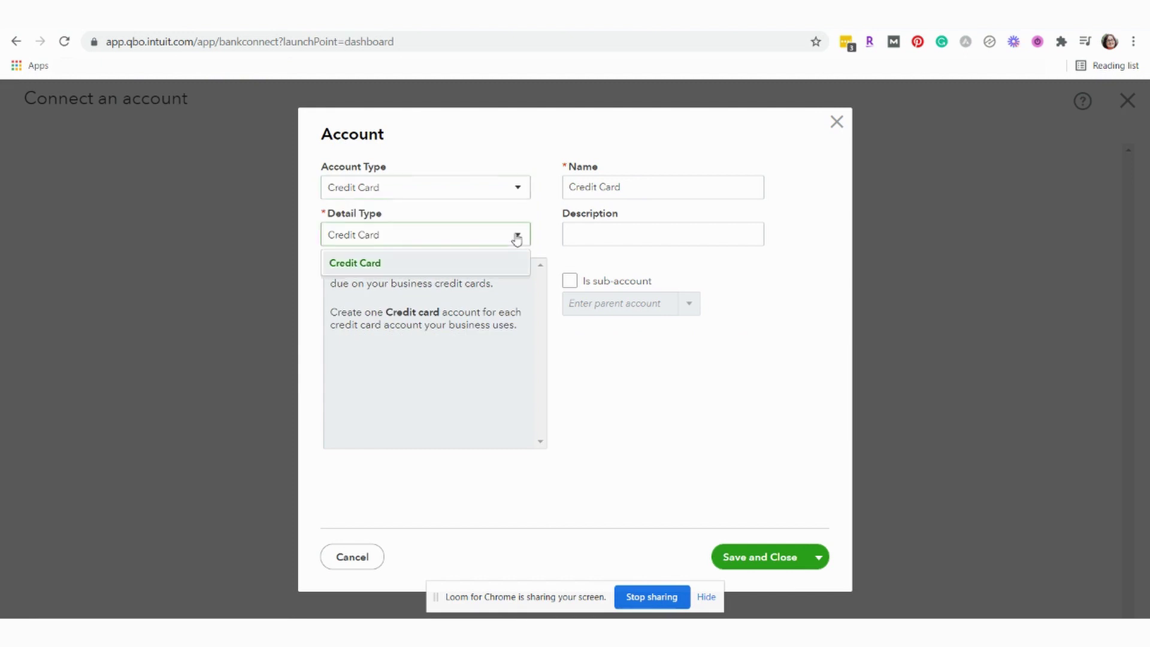
click(520, 236)
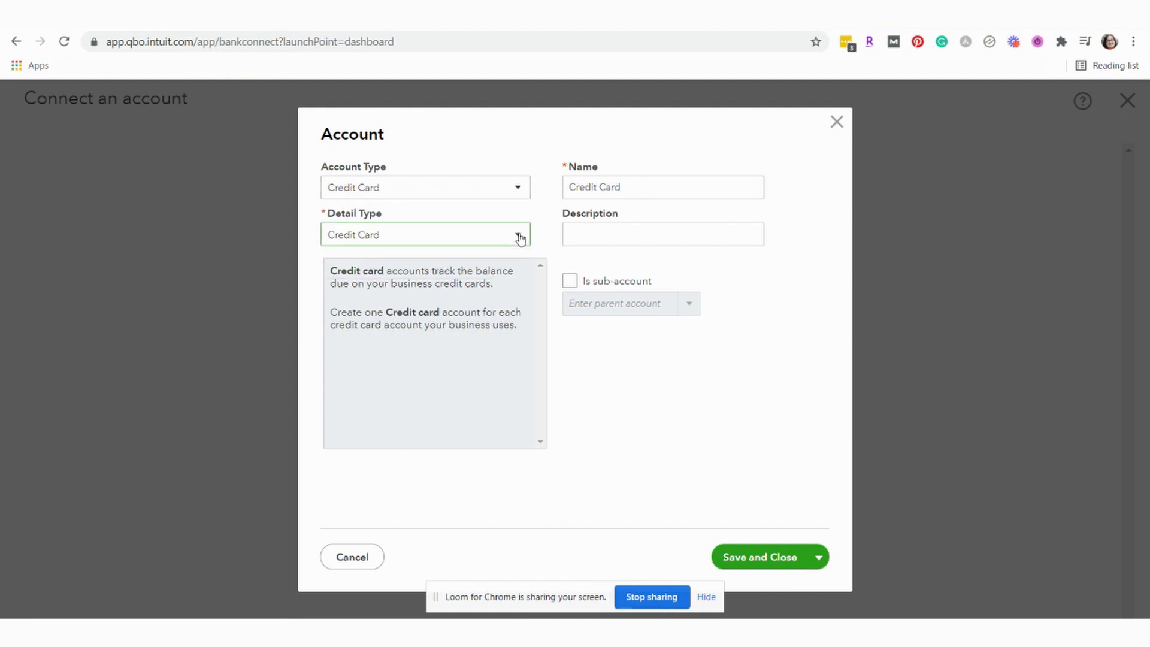
click(516, 189)
click(480, 216)
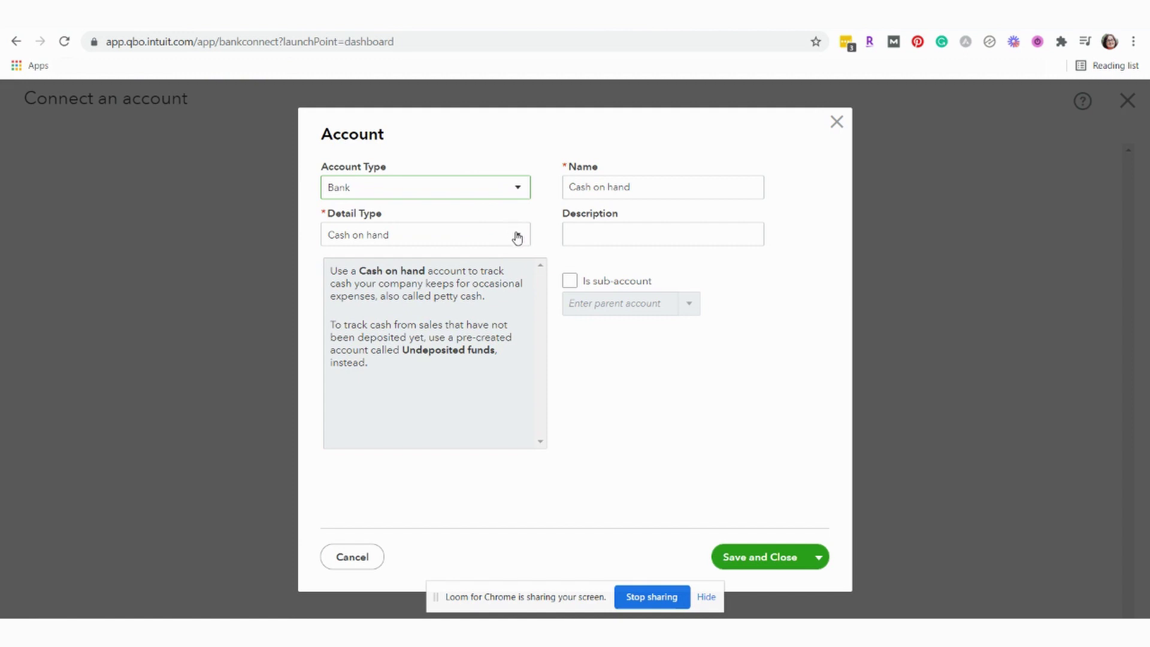
click(516, 234)
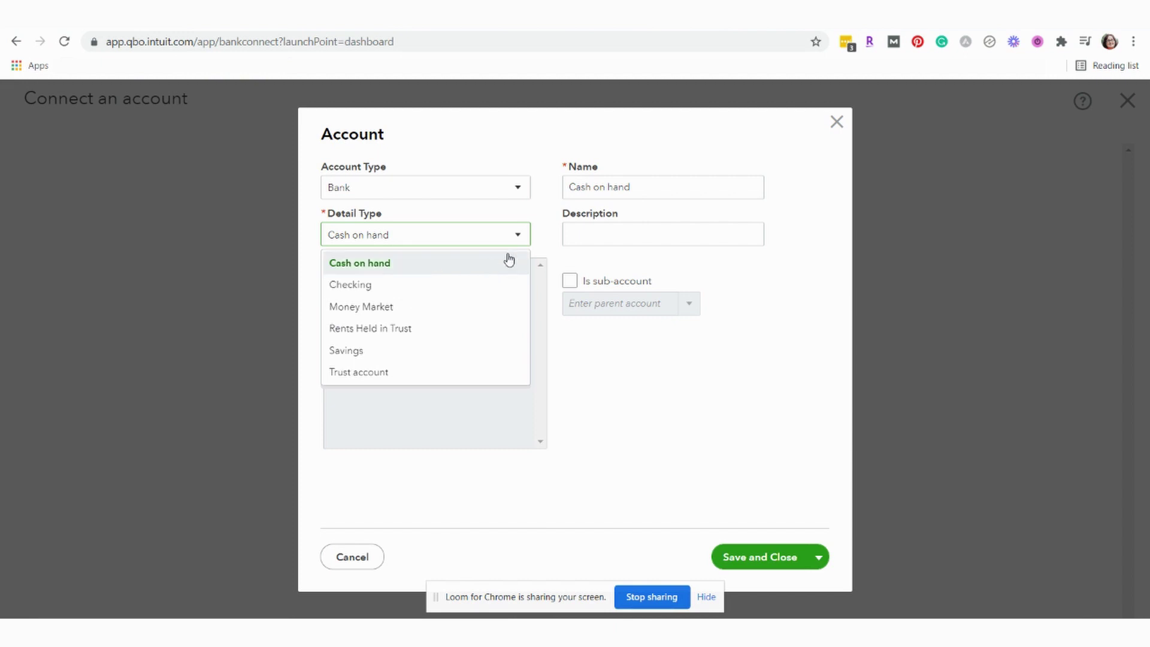
click(524, 171)
Step: Set account type and detail type to Credit Card and name the account 'New Credit Card'
click(519, 191)
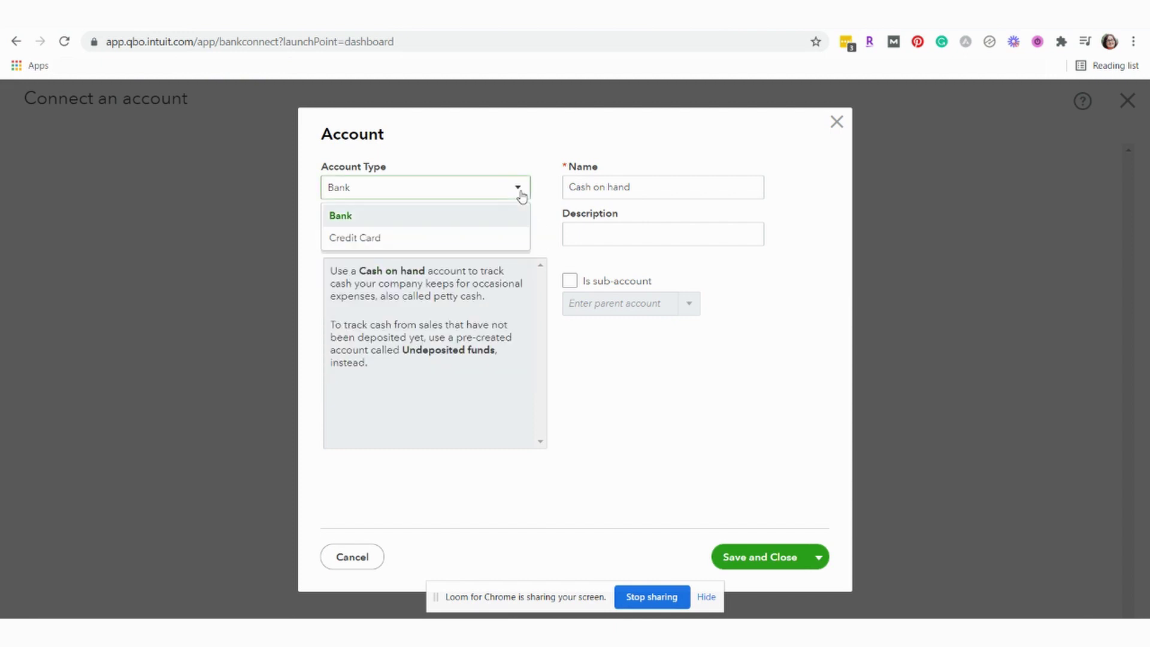
click(488, 238)
click(517, 237)
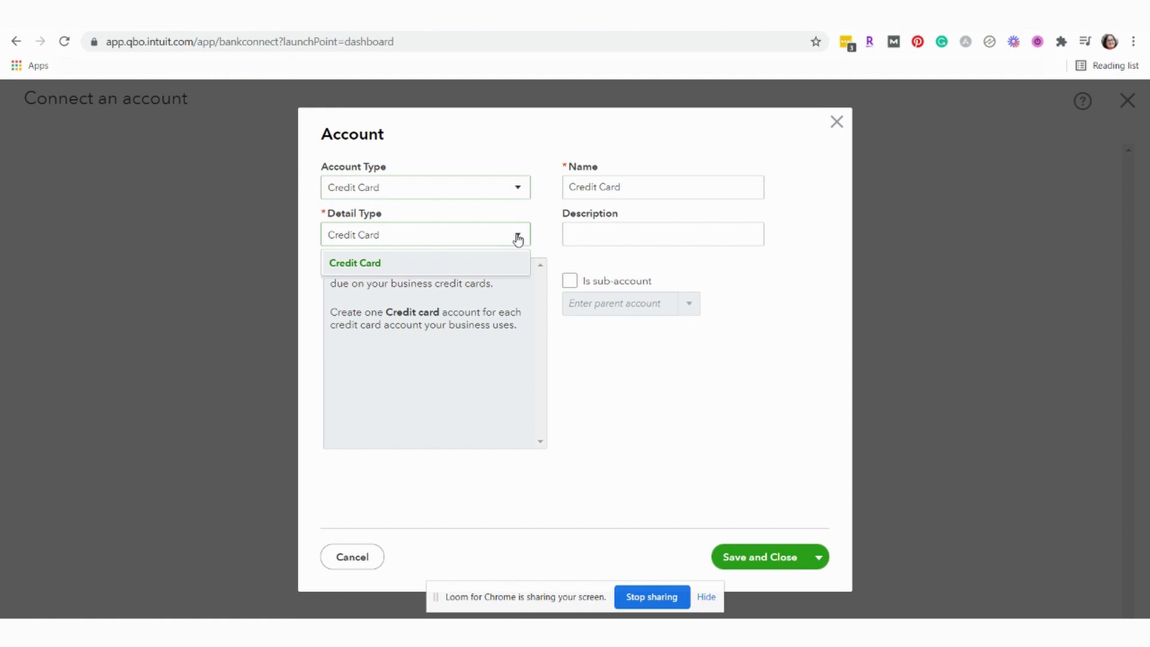
click(518, 238)
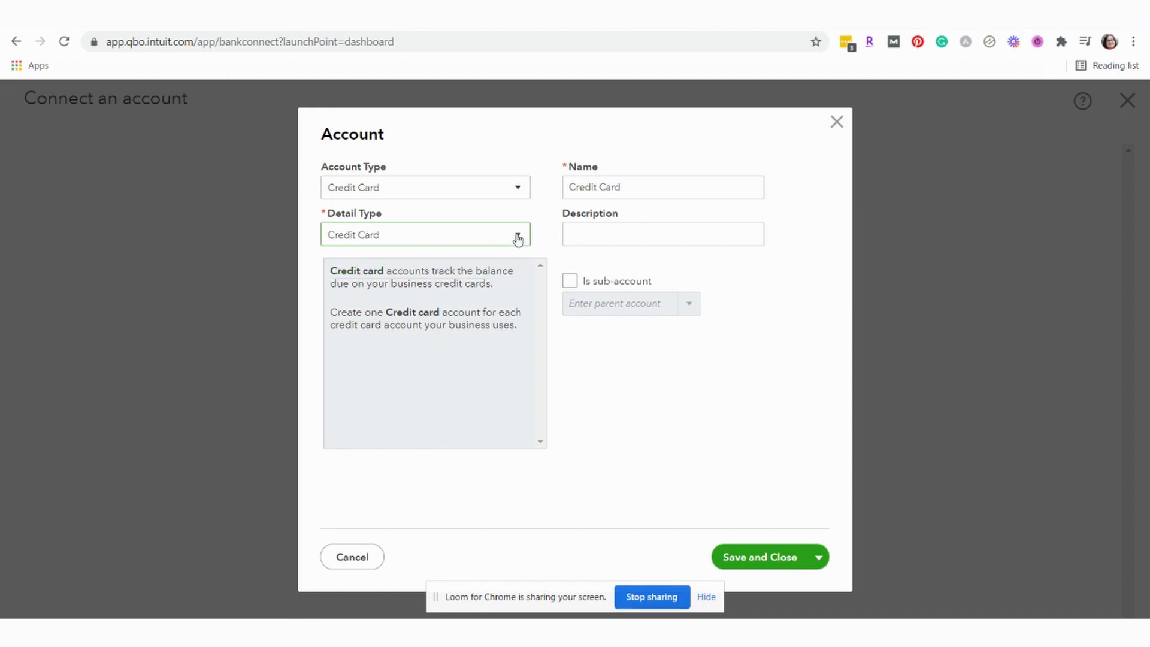
click(572, 188)
text(New)
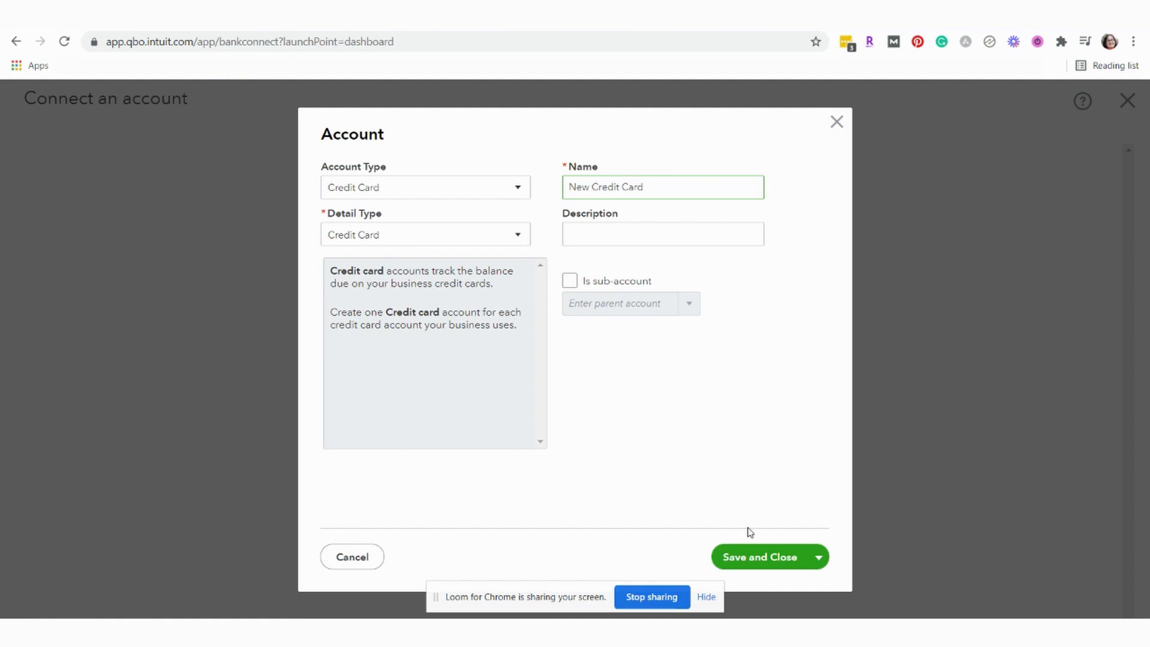
Step: Save the New Credit Card account and check the import start date options
click(762, 560)
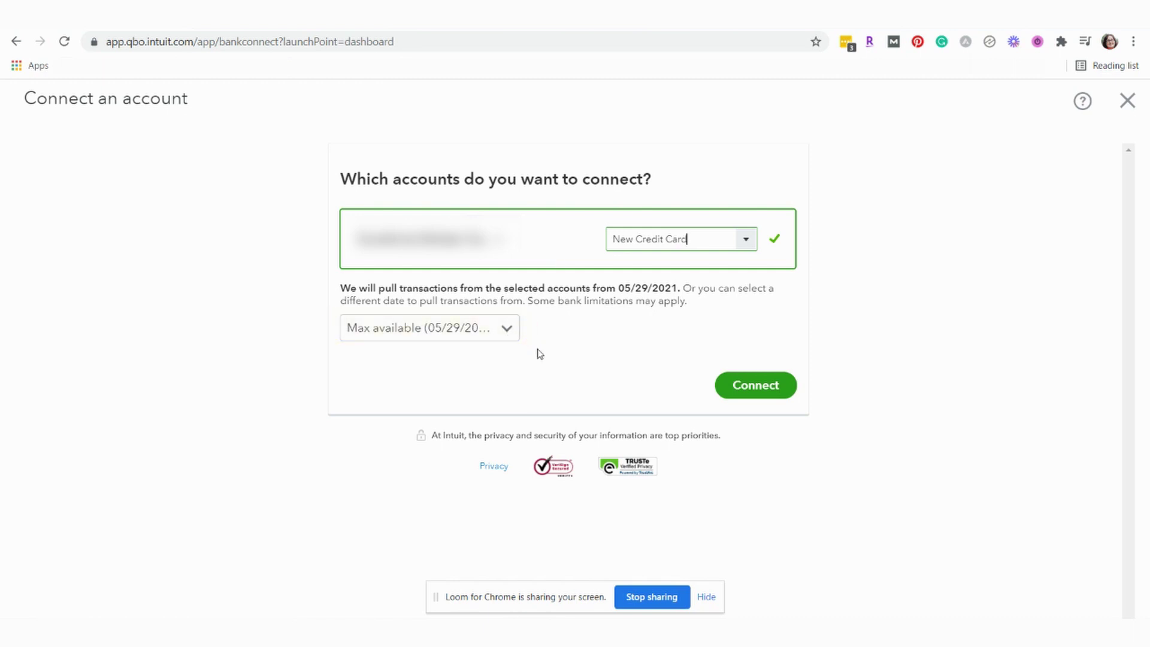
click(510, 331)
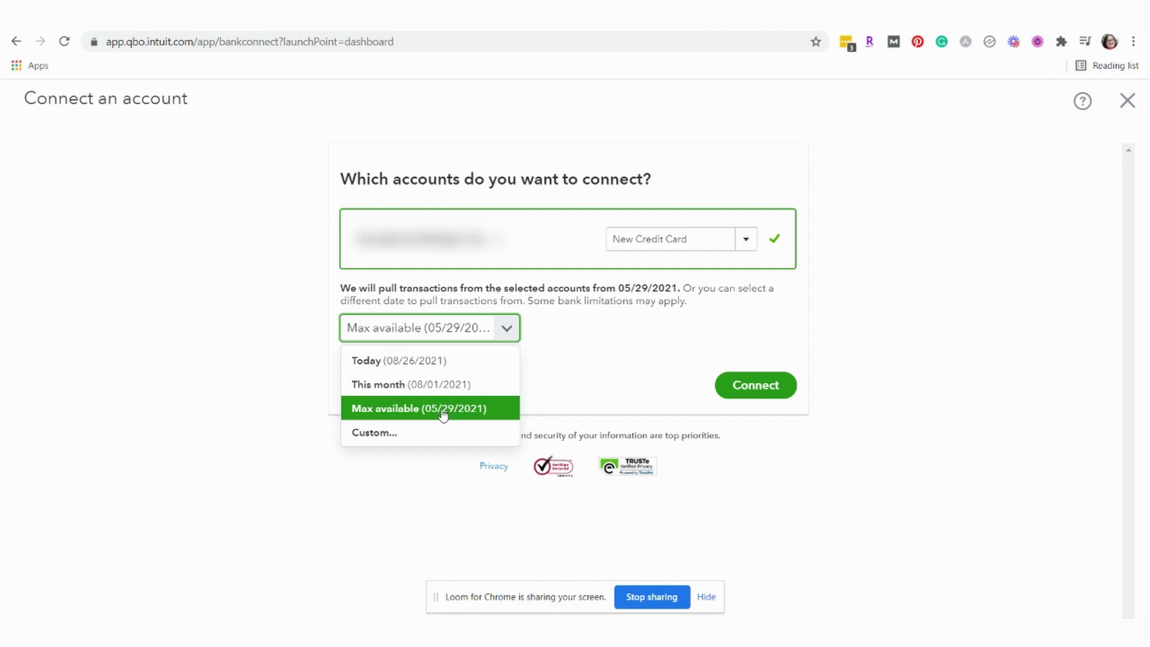
Step: Keep Max available (05/29/2021) as the import start and connect the card
click(442, 413)
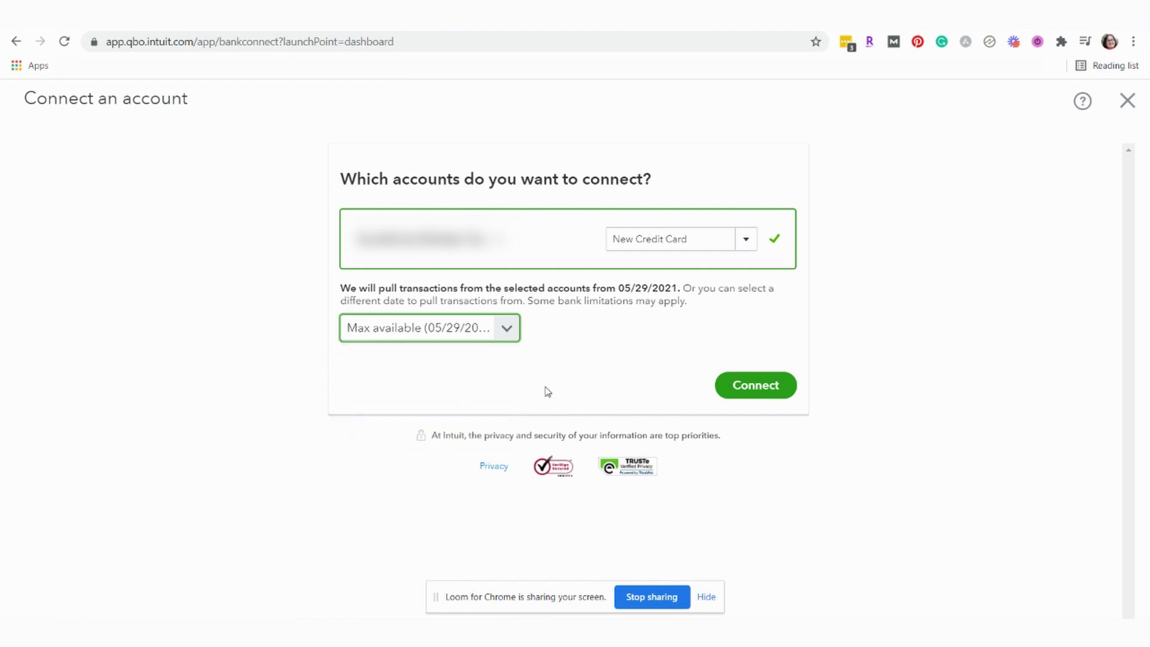
click(744, 391)
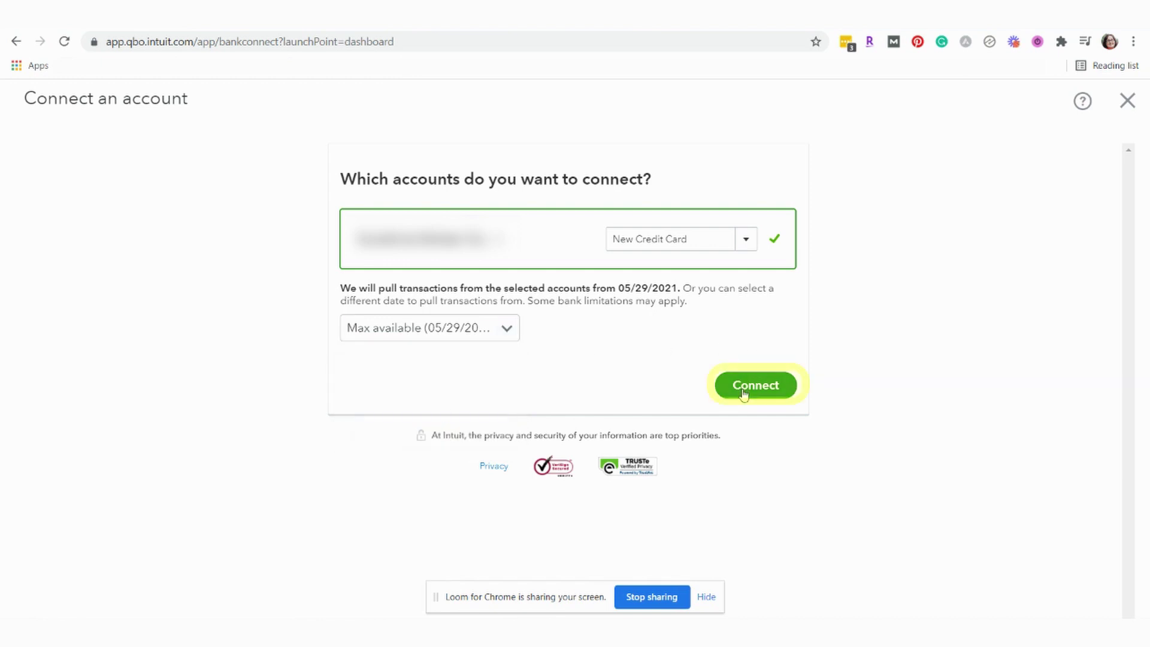